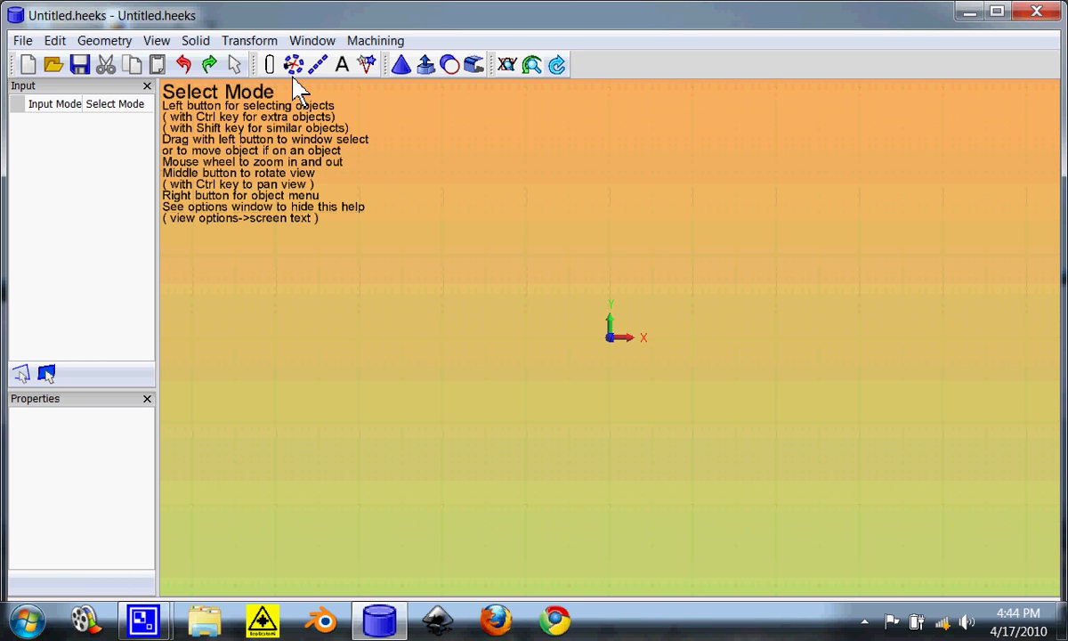
Place two points in the XY plane above the origin, one near X -18, Y 9 and one on the positive X side.
{"action": "mouse_move", "coordinate": [295, 68]}
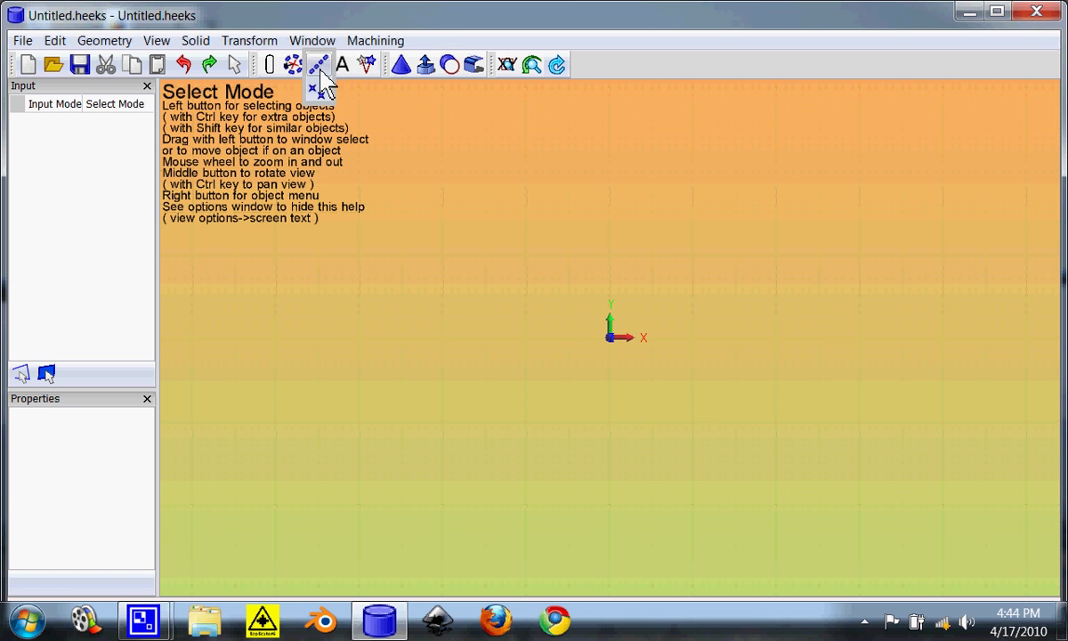
{"action": "left_click", "coordinate": [317, 89]}
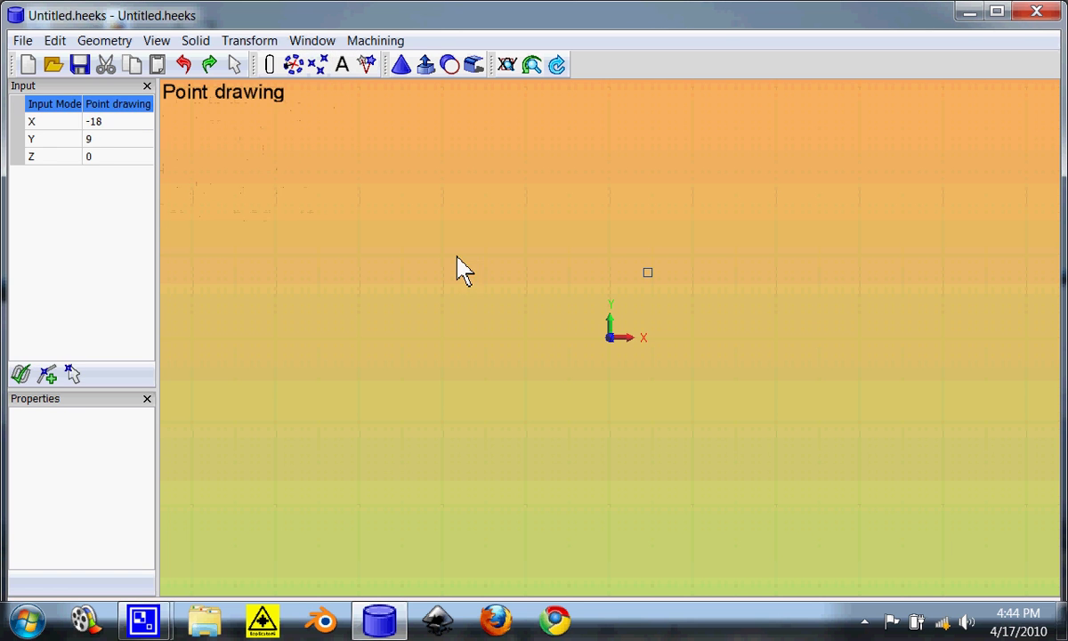
{"action": "left_click", "coordinate": [459, 255]}
{"action": "left_click", "coordinate": [647, 245]}
Place more points in the YZ plane, above the origin and on both sides of the Z axis.
{"action": "middle_click_drag", "start_coordinate": [501, 327], "coordinate": [630, 142]}
{"action": "left_click", "coordinate": [539, 216]}
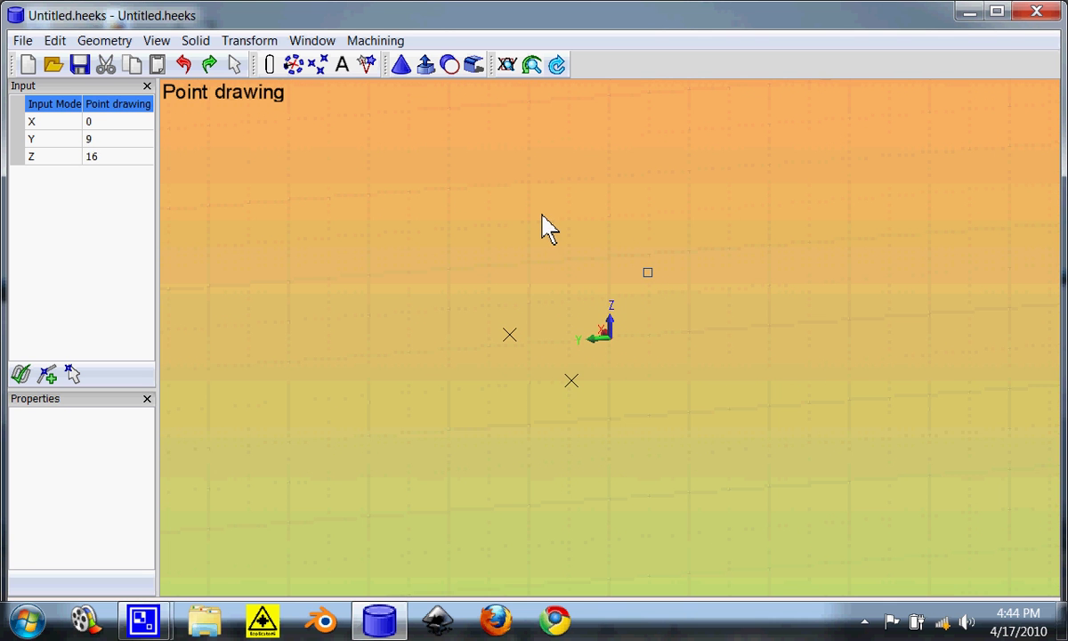
{"action": "left_click", "coordinate": [736, 258]}
{"action": "middle_click_drag", "start_coordinate": [660, 310], "coordinate": [503, 259]}
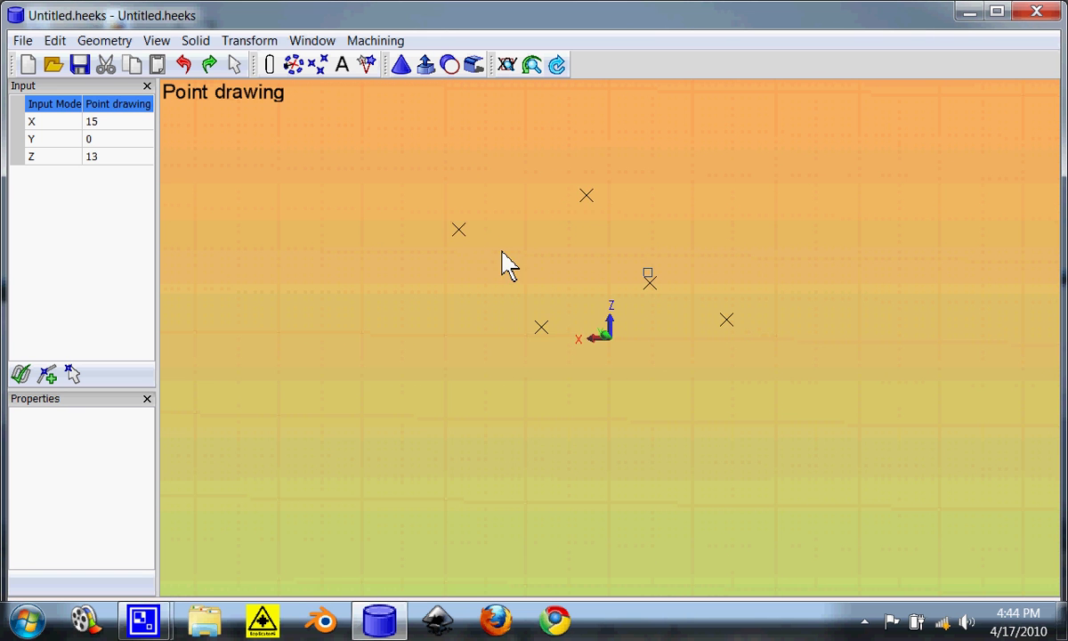
Draw an infinite line in the XZ plane through two picked points, passing above the origin and close to the upper points.
{"action": "middle_click_drag", "start_coordinate": [574, 278], "coordinate": [634, 173]}
{"action": "mouse_move", "coordinate": [316, 71]}
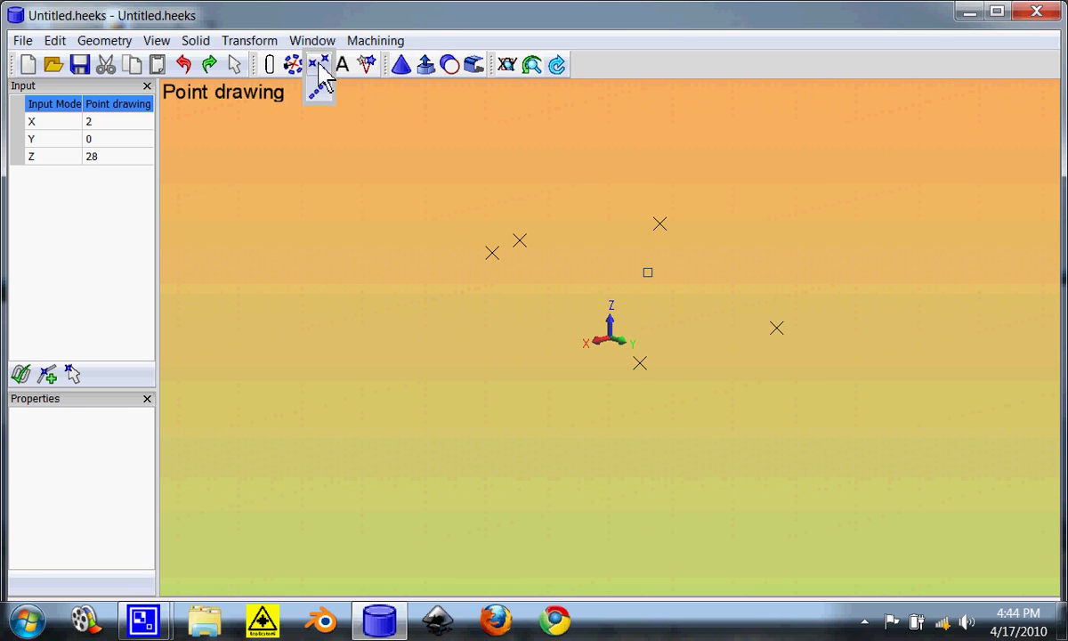
{"action": "left_click", "coordinate": [321, 93]}
{"action": "left_click", "coordinate": [492, 253]}
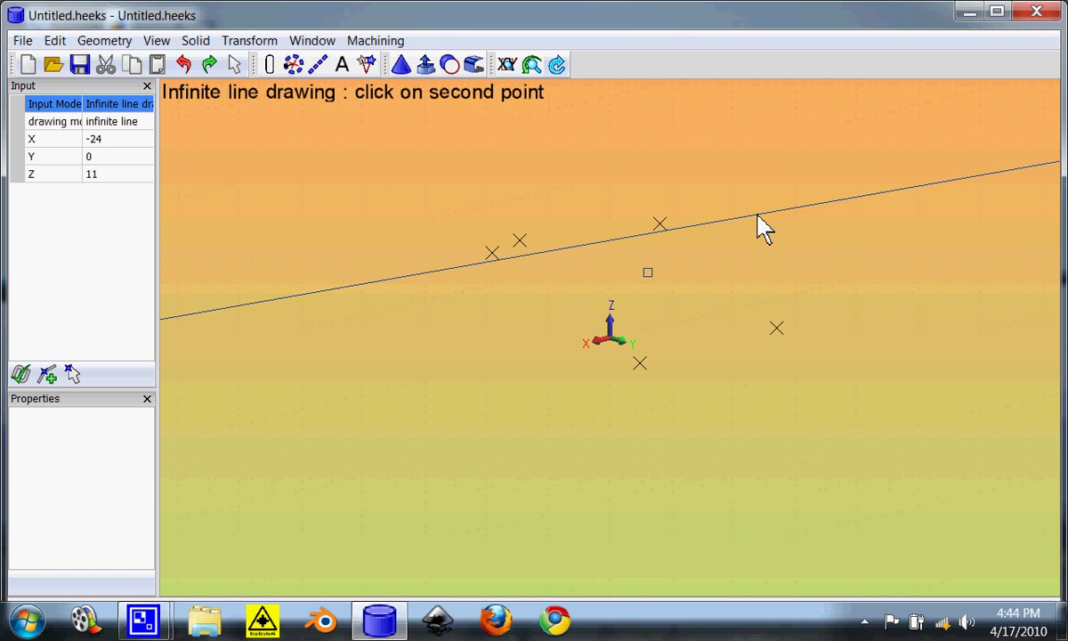
{"action": "left_click", "coordinate": [759, 217]}
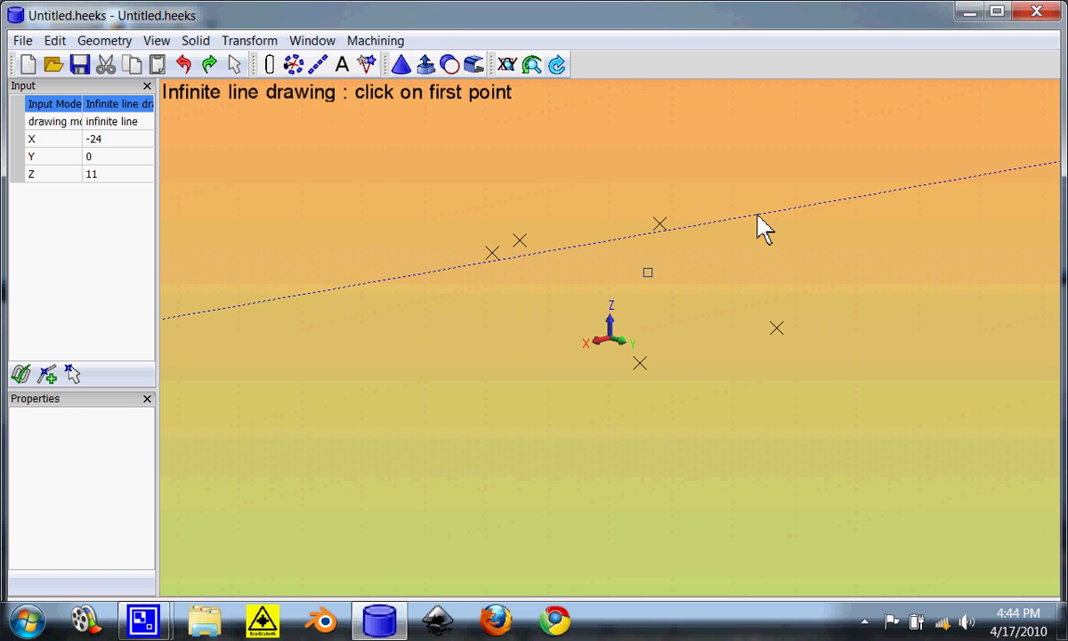
Insert a text object and move it from the origin to about X -16, Y 0, Z 8.
{"action": "left_click", "coordinate": [341, 66]}
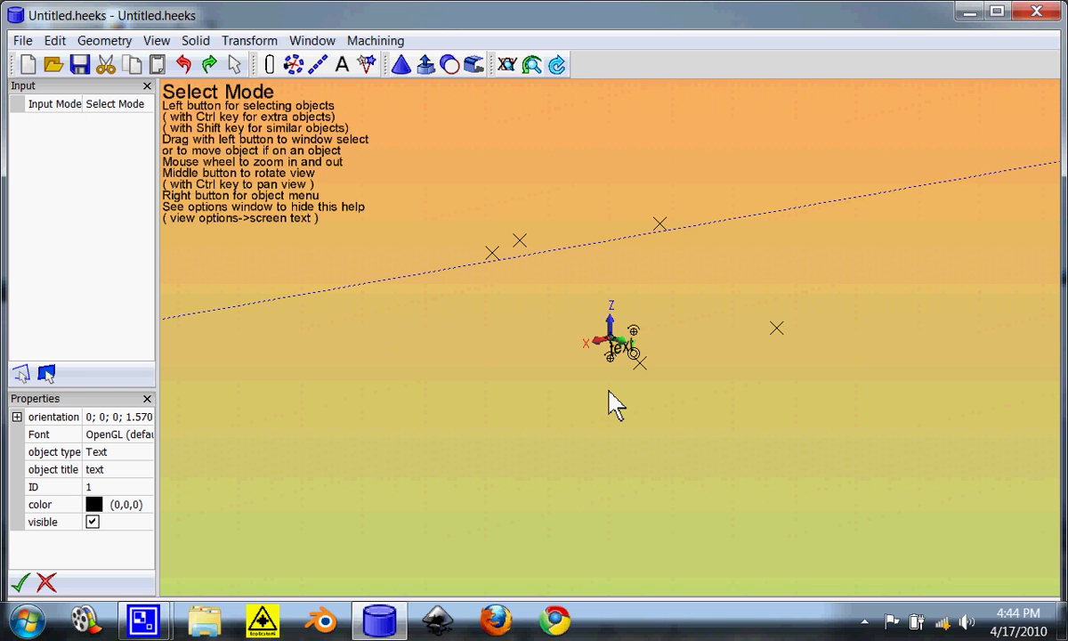
{"action": "middle_click_drag", "start_coordinate": [619, 349], "coordinate": [572, 362]}
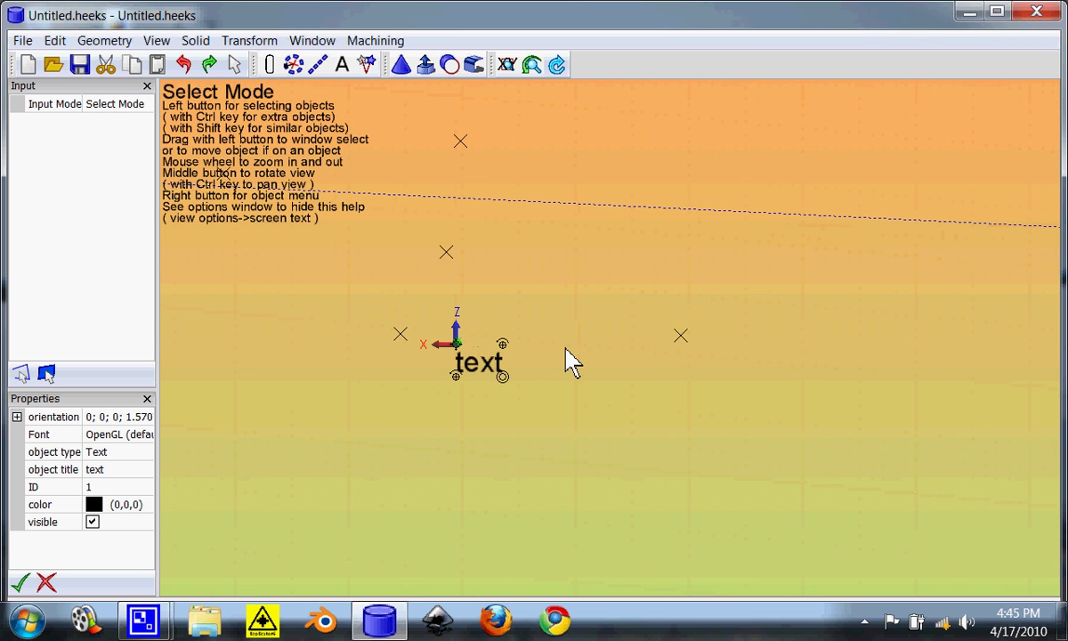
{"action": "left_click_drag", "start_coordinate": [476, 374], "coordinate": [656, 281]}
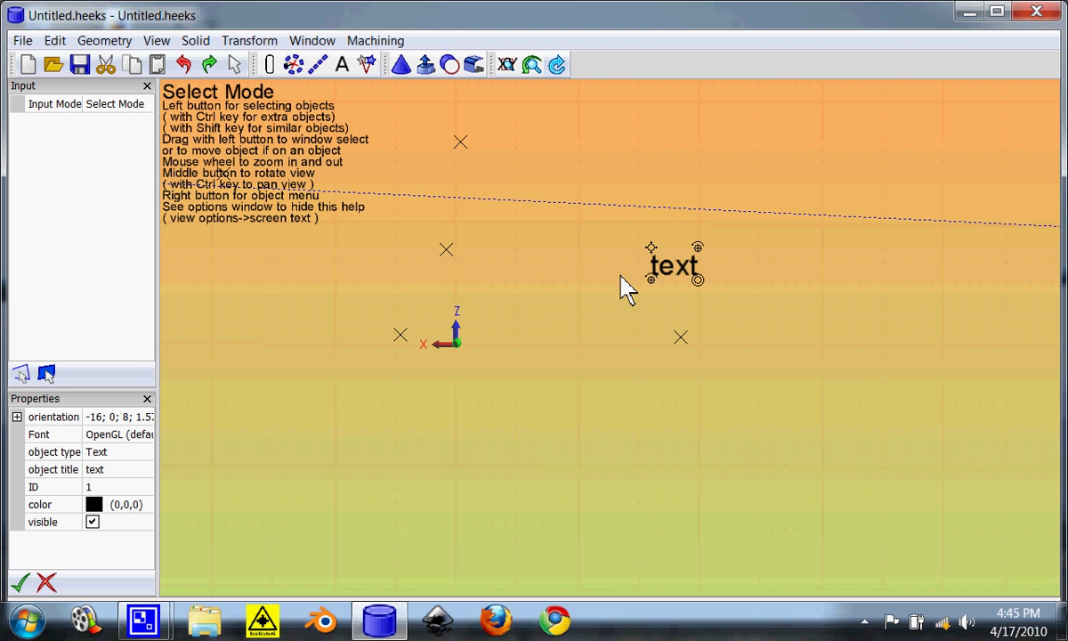
Move the text object to about X -12, Y 0, Z 9 and enlarge it.
{"action": "mouse_move", "coordinate": [660, 288]}
{"action": "middle_mouse_down"}
{"action": "mouse_move", "coordinate": [779, 274]}
{"action": "mouse_move", "coordinate": [679, 274]}
{"action": "mouse_move", "coordinate": [706, 303]}
{"action": "middle_mouse_up"}
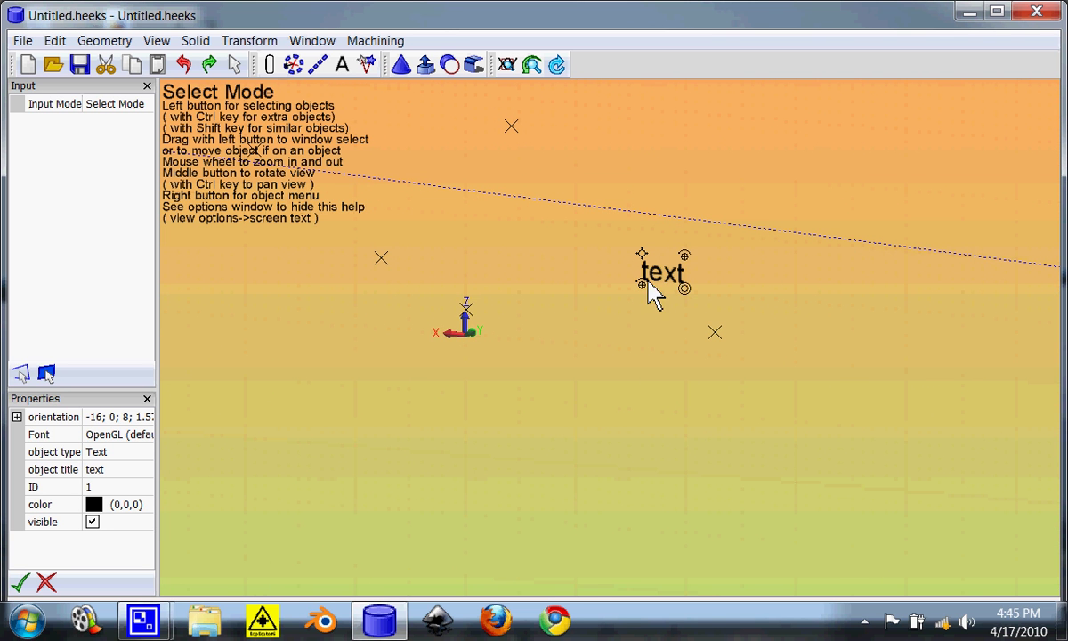
{"action": "middle_click_drag", "start_coordinate": [654, 281], "coordinate": [651, 283]}
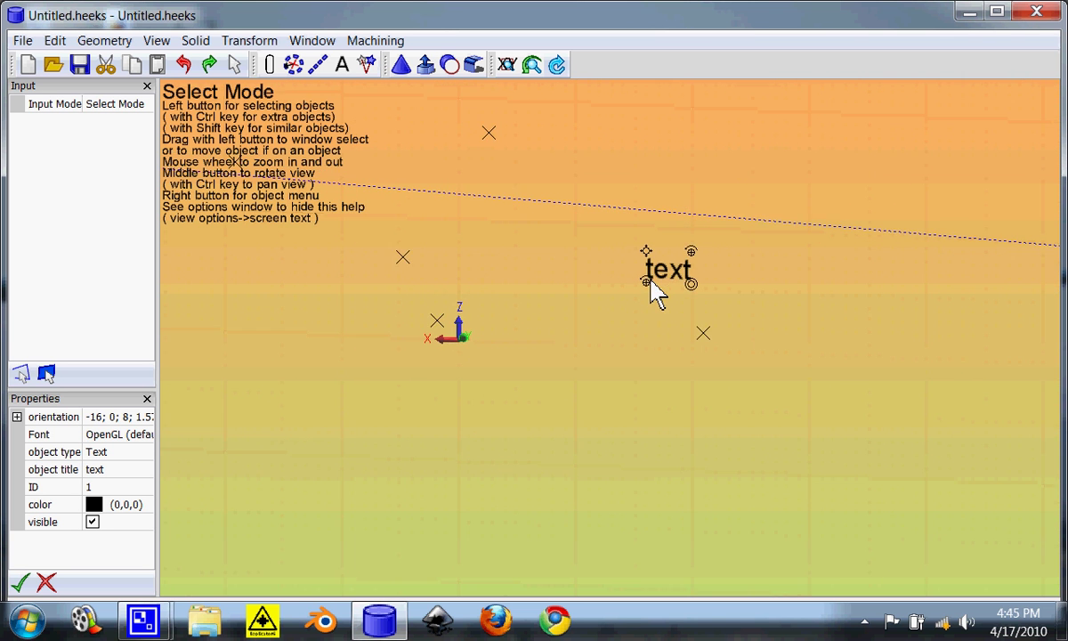
{"action": "mouse_move", "coordinate": [645, 283]}
{"action": "left_mouse_down"}
{"action": "mouse_move", "coordinate": [647, 262]}
{"action": "mouse_move", "coordinate": [652, 287]}
{"action": "mouse_move", "coordinate": [691, 264]}
{"action": "mouse_move", "coordinate": [663, 243]}
{"action": "mouse_move", "coordinate": [688, 251]}
{"action": "mouse_move", "coordinate": [709, 294]}
{"action": "mouse_move", "coordinate": [655, 267]}
{"action": "mouse_move", "coordinate": [668, 234]}
{"action": "mouse_move", "coordinate": [653, 257]}
{"action": "mouse_move", "coordinate": [548, 224]}
{"action": "mouse_move", "coordinate": [632, 267]}
{"action": "left_mouse_up"}
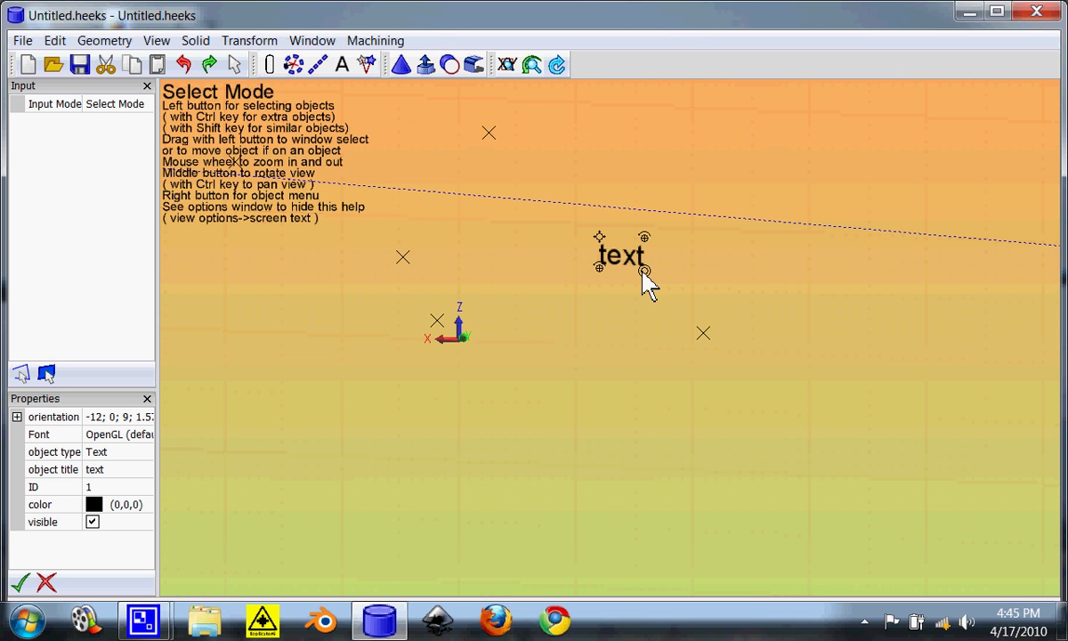
{"action": "mouse_move", "coordinate": [642, 273]}
{"action": "left_mouse_down"}
{"action": "mouse_move", "coordinate": [696, 248]}
{"action": "mouse_move", "coordinate": [609, 262]}
{"action": "mouse_move", "coordinate": [654, 236]}
{"action": "mouse_move", "coordinate": [657, 263]}
{"action": "mouse_move", "coordinate": [632, 263]}
{"action": "mouse_move", "coordinate": [647, 271]}
{"action": "left_mouse_up"}
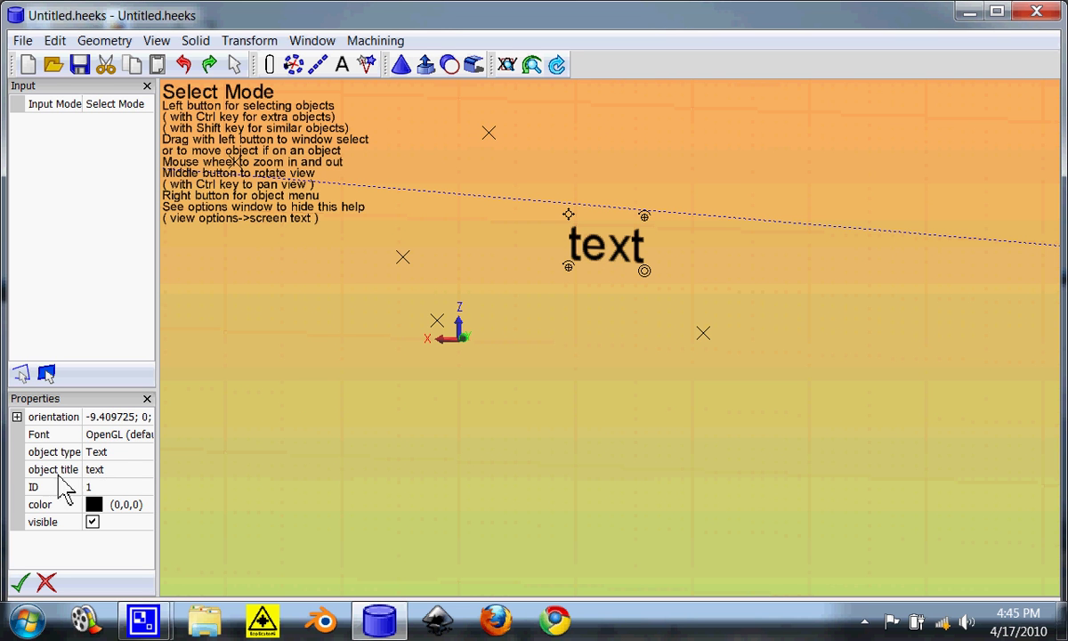
Change the text object's title to the person's first name.
{"action": "left_click", "coordinate": [111, 472]}
{"action": "left_click", "coordinate": [123, 475]}
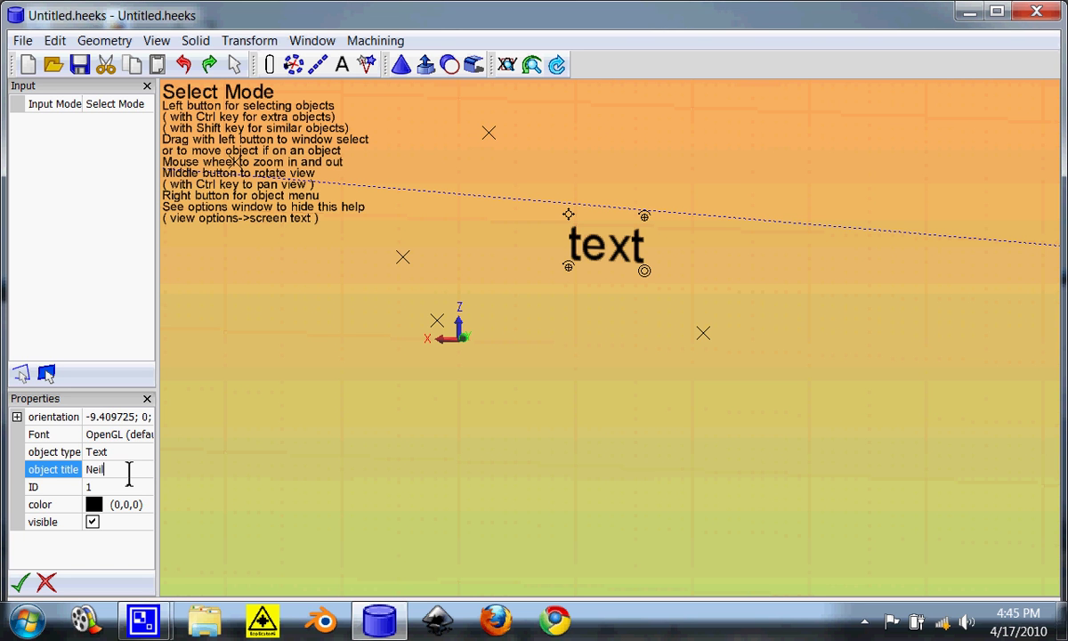
{"action": "type", "text": "Neil"}
{"action": "key", "text": "Return"}
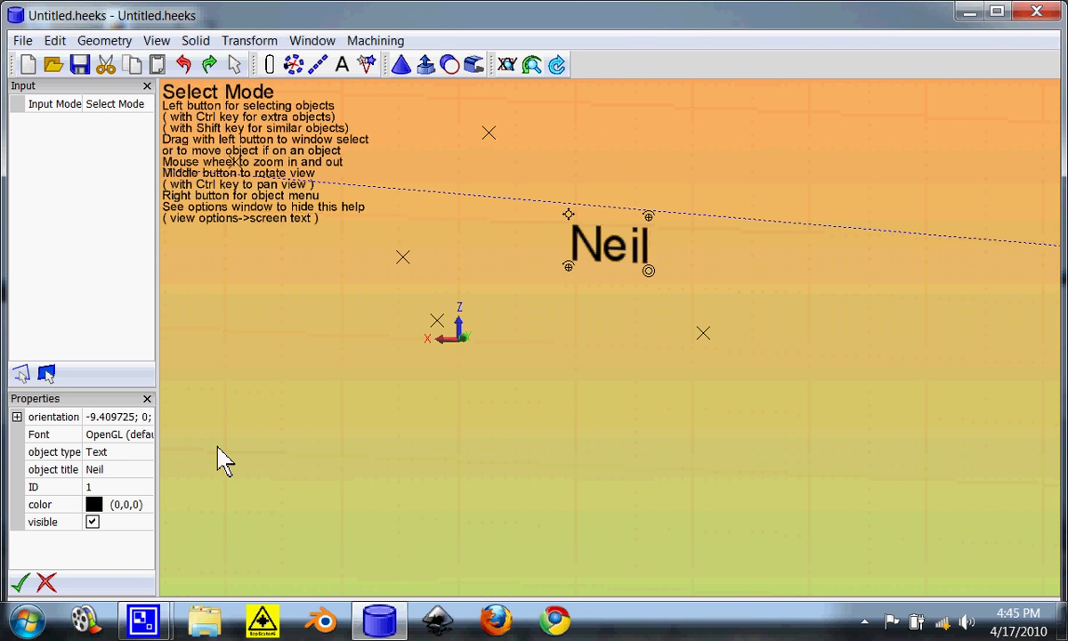
Dimension the distance between two points just beneath the ends of the text, with the dimension line placed well below it.
{"action": "mouse_move", "coordinate": [339, 78]}
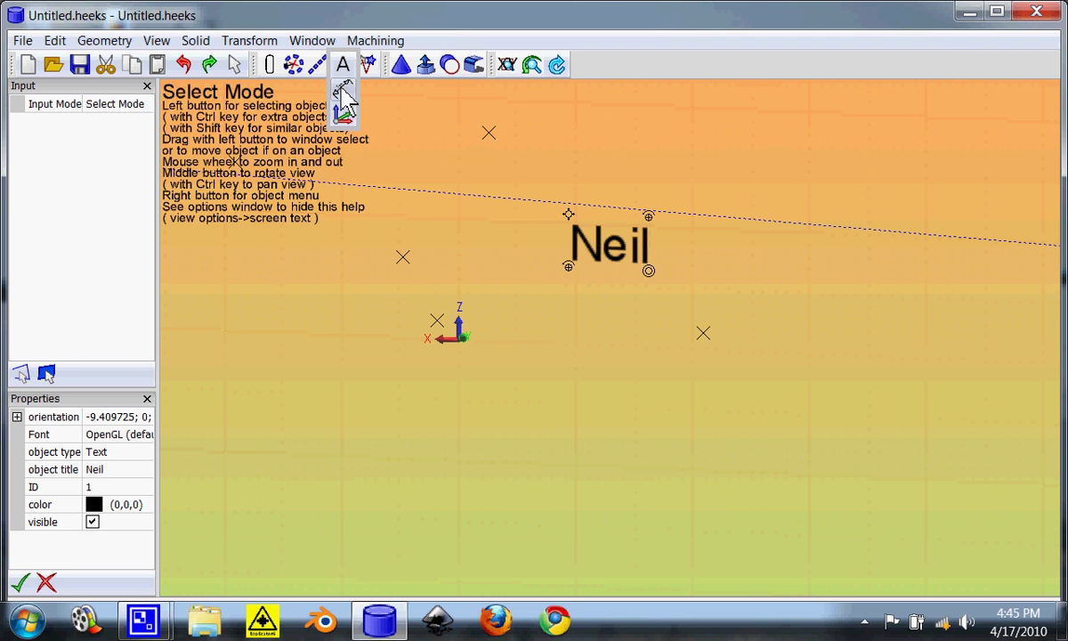
{"action": "left_click", "coordinate": [343, 89]}
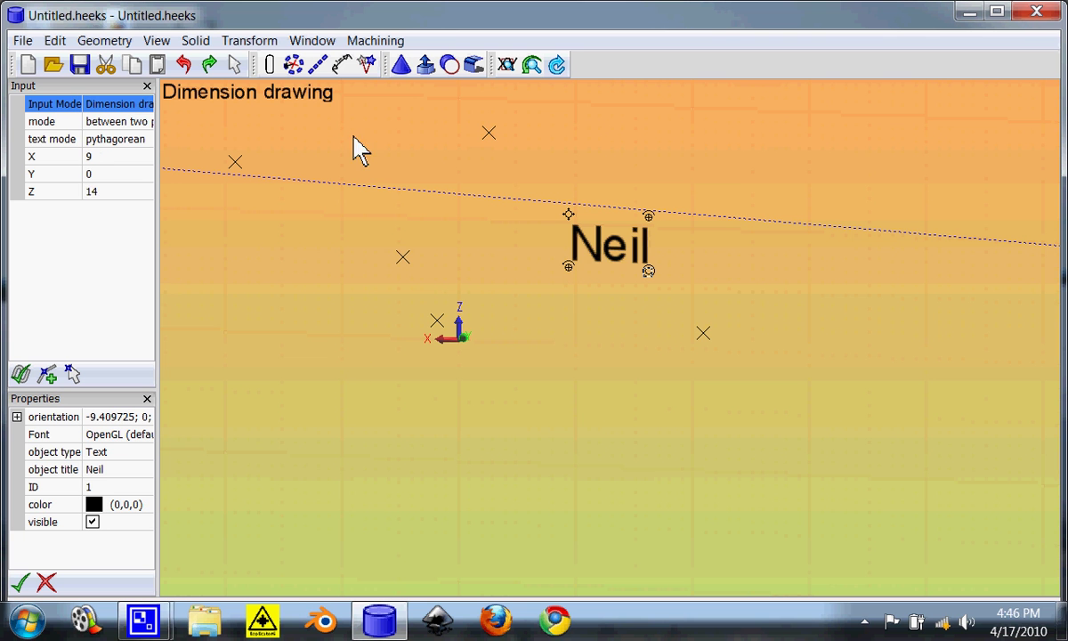
{"action": "left_click", "coordinate": [342, 66]}
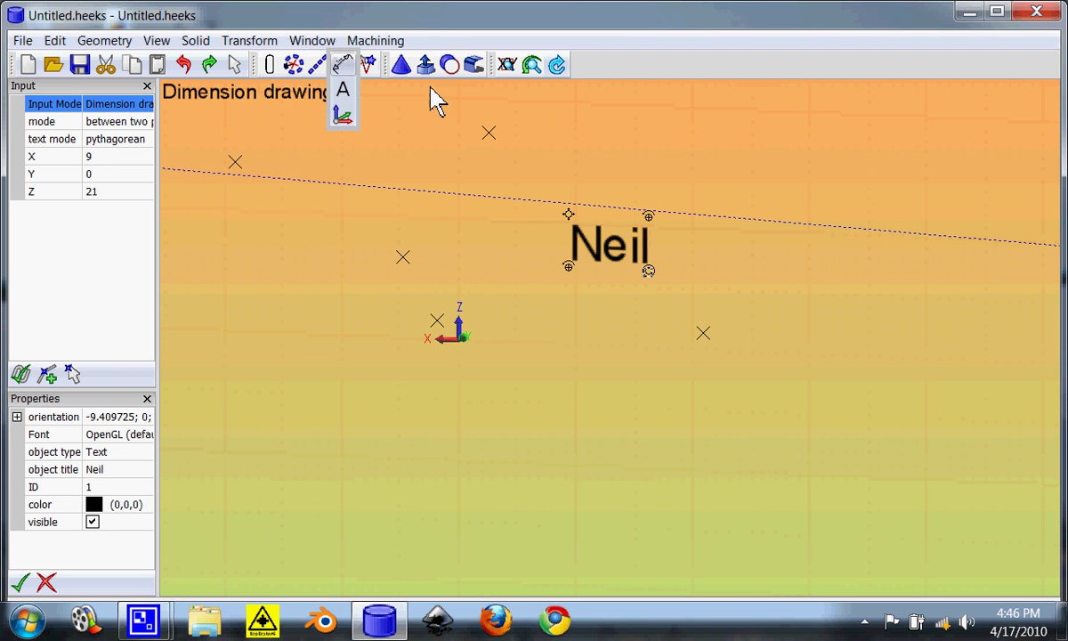
{"action": "left_click", "coordinate": [568, 284]}
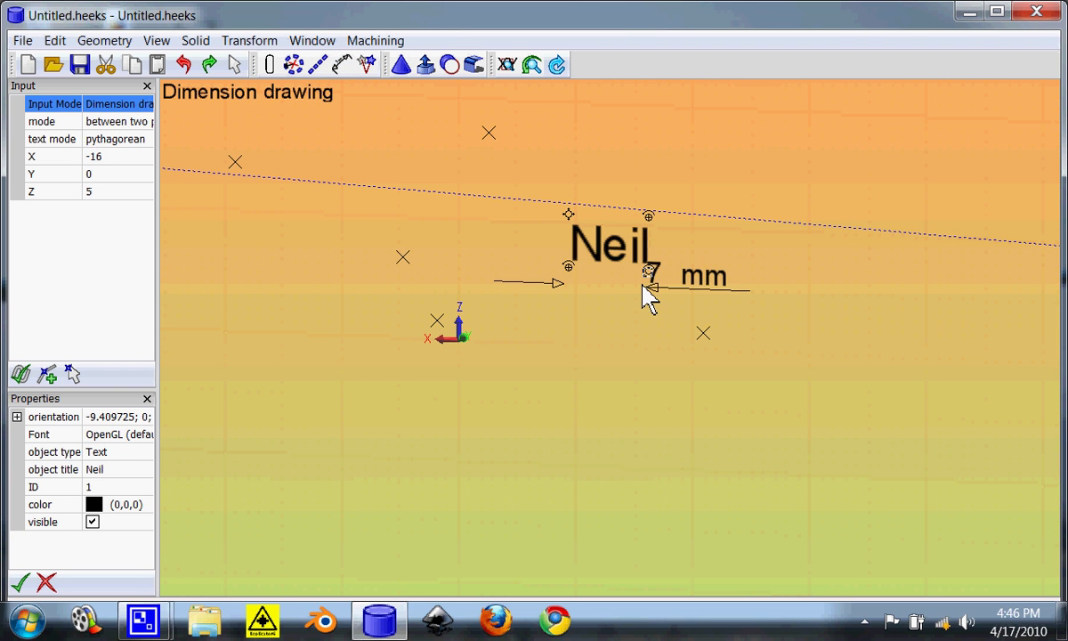
{"action": "left_click", "coordinate": [643, 286]}
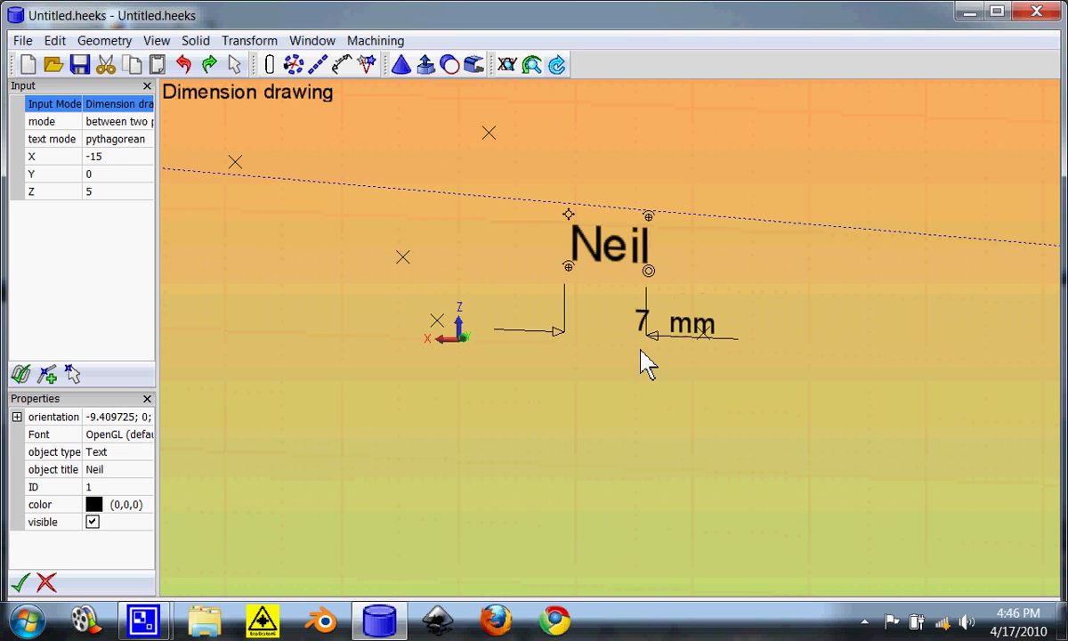
{"action": "left_click", "coordinate": [662, 508]}
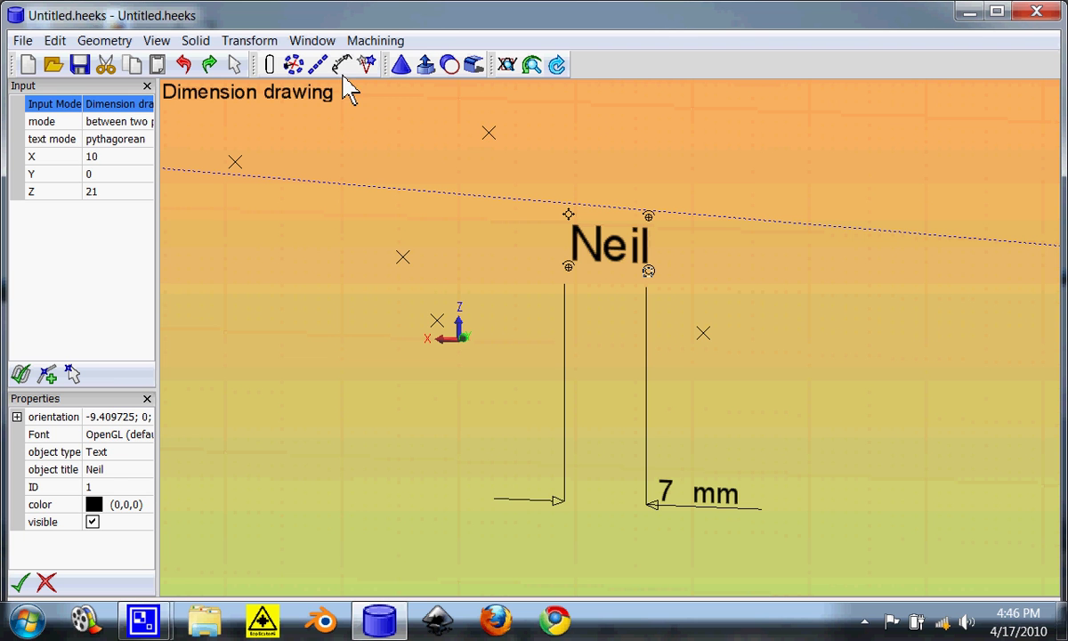
Place a new coordinate system at about X -169, Y 0, Z 3 and pick its x-axis direction near X -176, Z 4.
{"action": "mouse_move", "coordinate": [346, 84]}
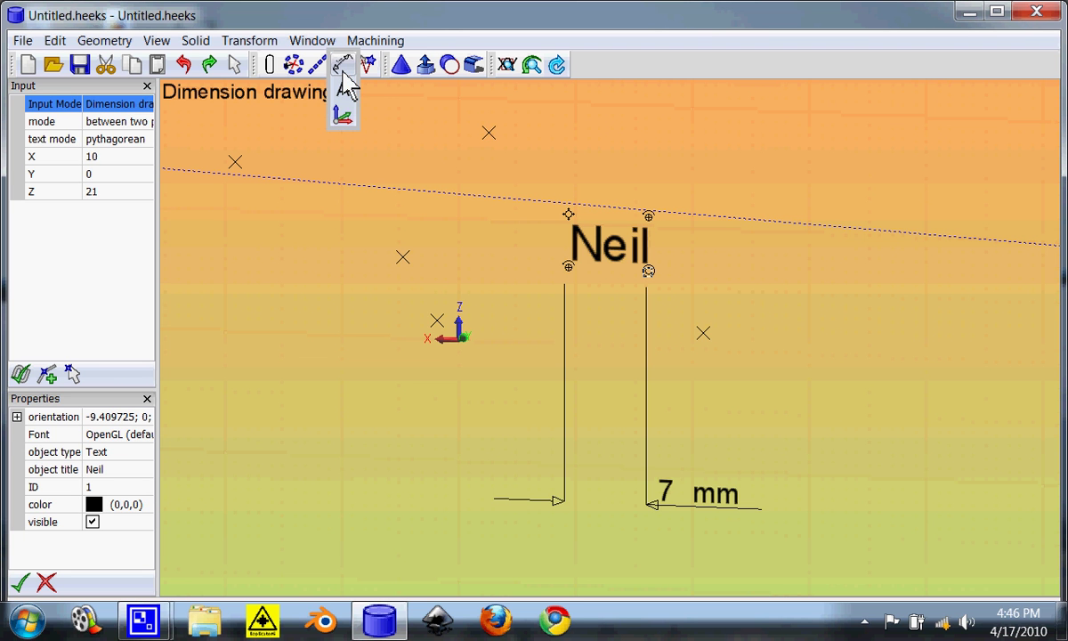
{"action": "left_click", "coordinate": [346, 116]}
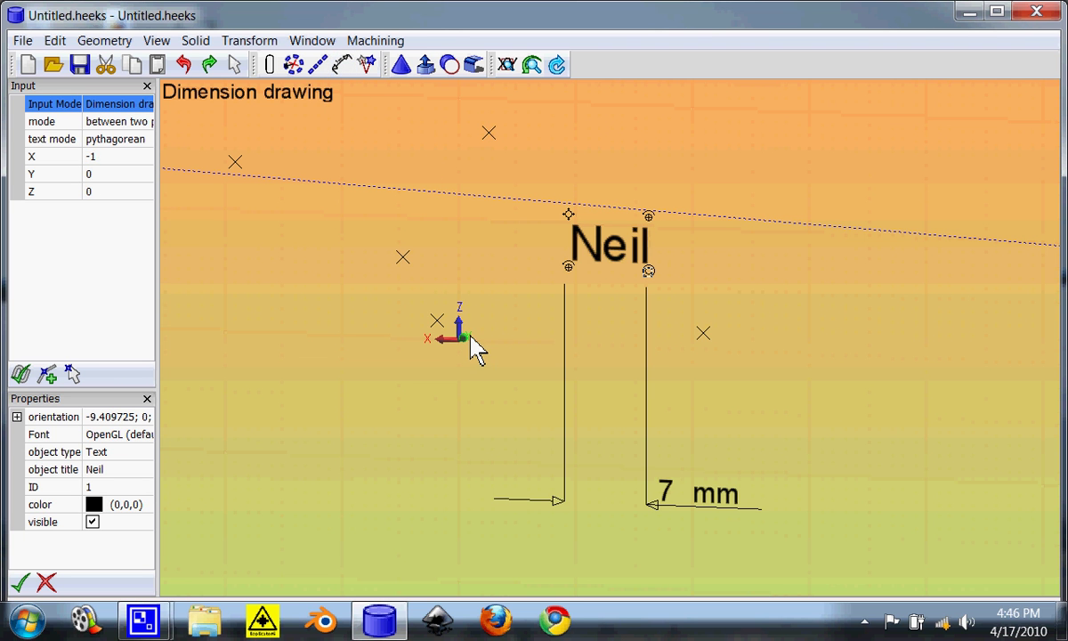
{"action": "middle_click_drag", "start_coordinate": [469, 347], "coordinate": [489, 376]}
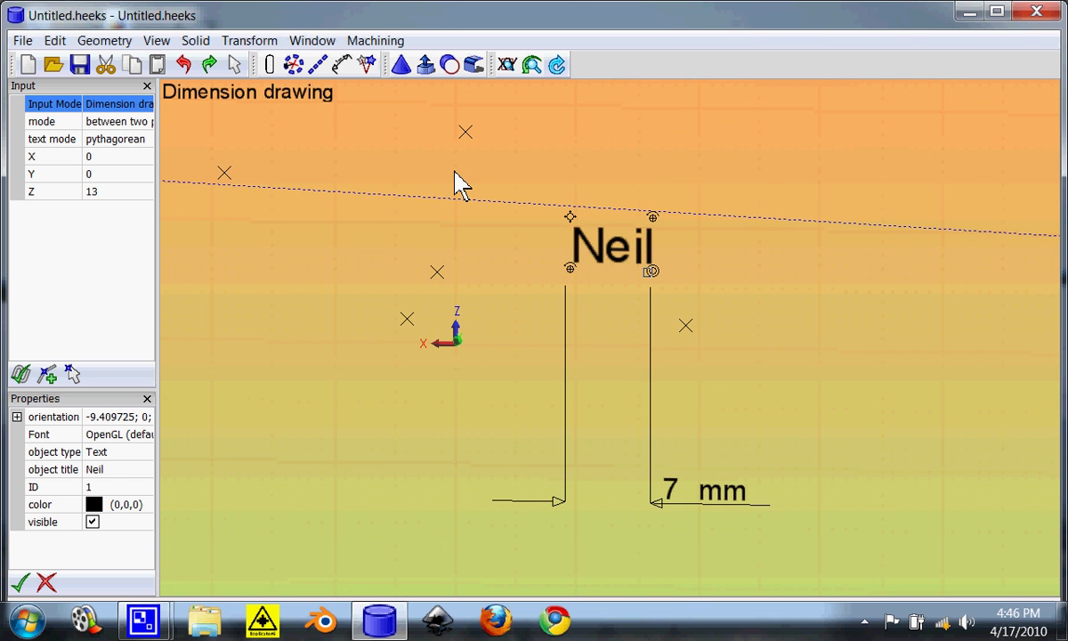
{"action": "scroll", "coordinate": [769, 311], "scroll_direction": "up", "scroll_amount": 2}
{"action": "scroll", "coordinate": [769, 311], "scroll_direction": "down", "scroll_amount": 6}
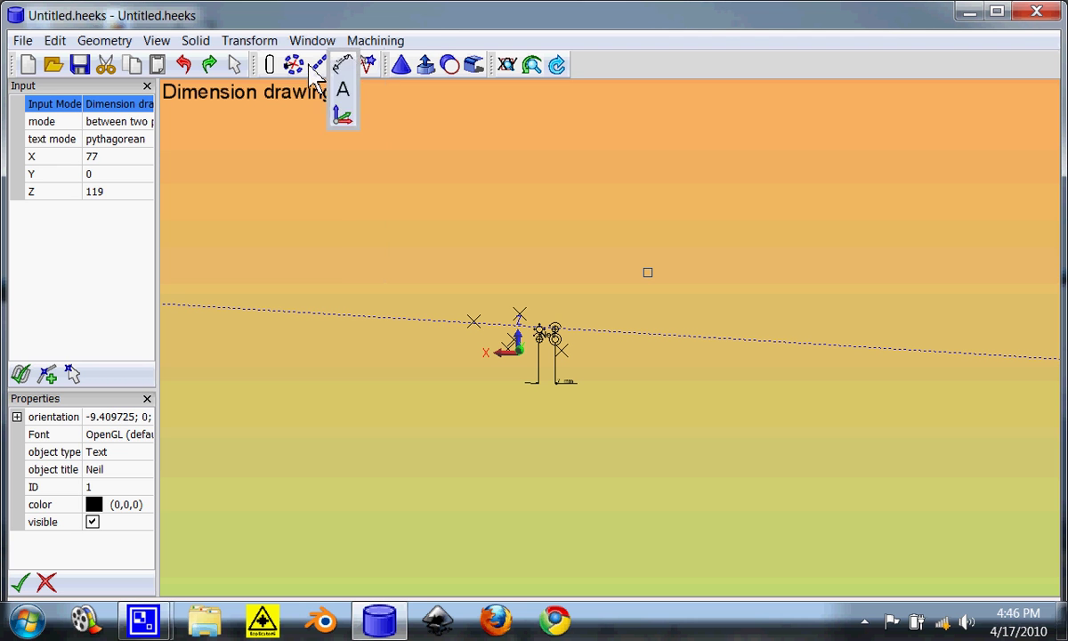
{"action": "left_click", "coordinate": [346, 122]}
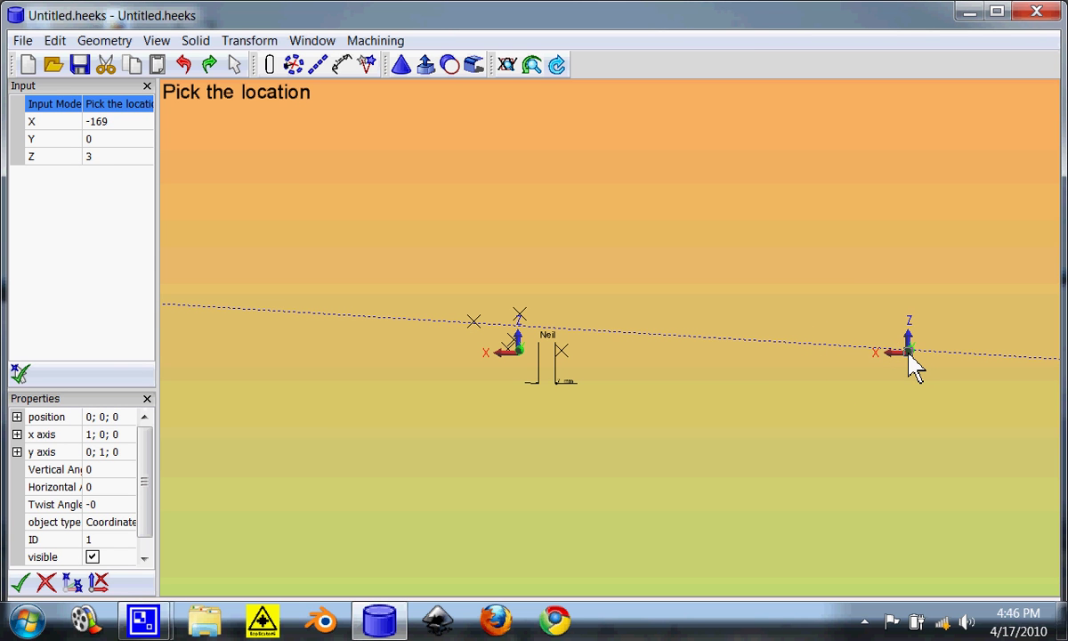
{"action": "left_click", "coordinate": [909, 359]}
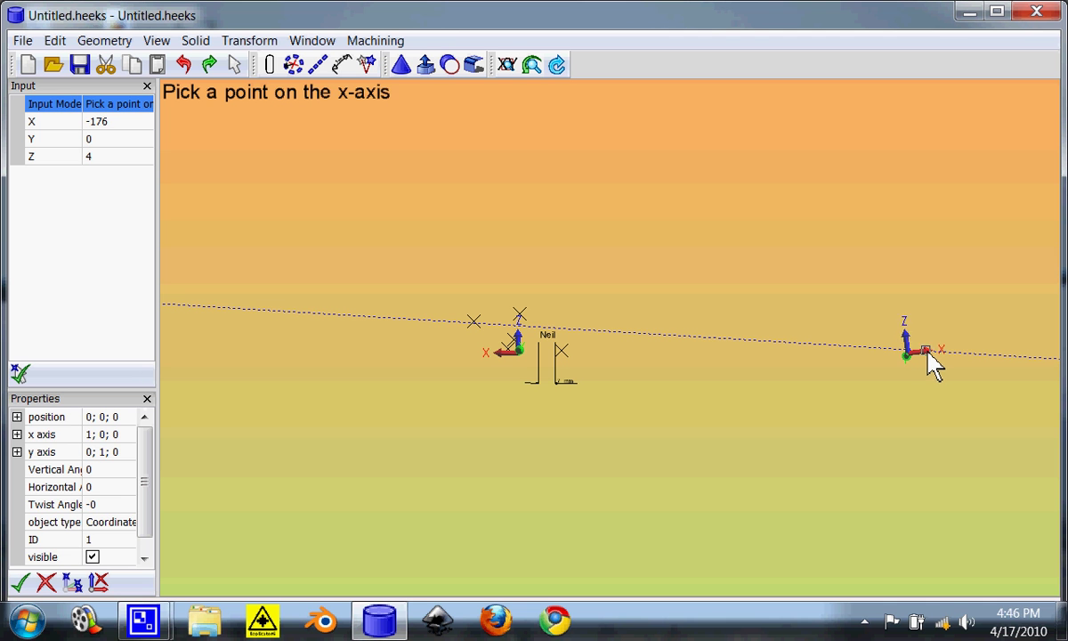
{"action": "left_click", "coordinate": [931, 354]}
{"action": "mouse_move", "coordinate": [343, 72]}
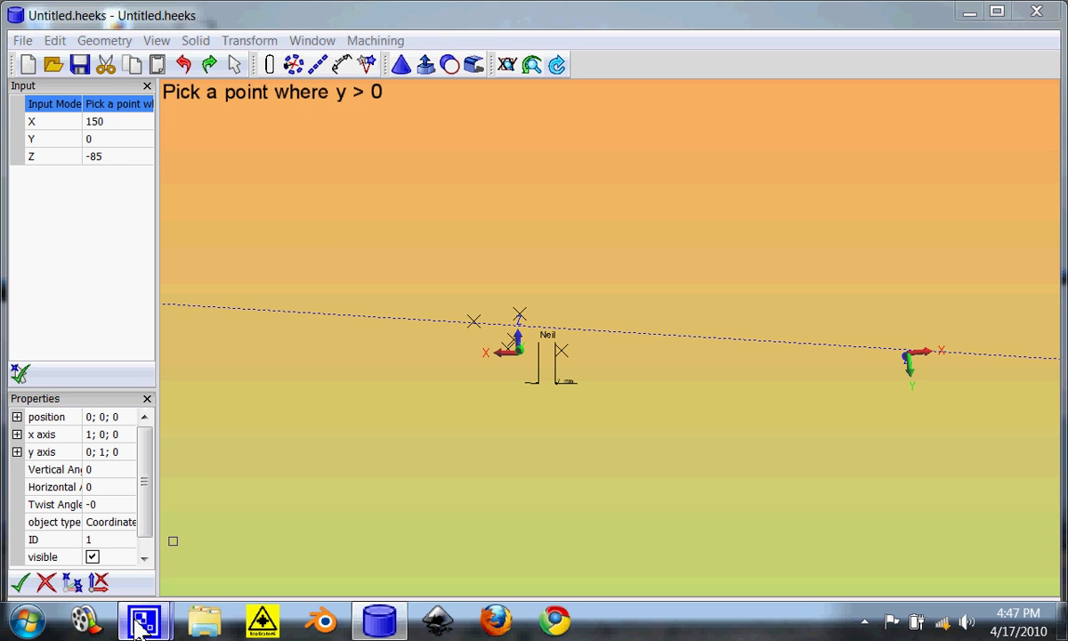
{"action": "mouse_move", "coordinate": [143, 621]}
{"action": "left_click", "coordinate": [164, 505]}
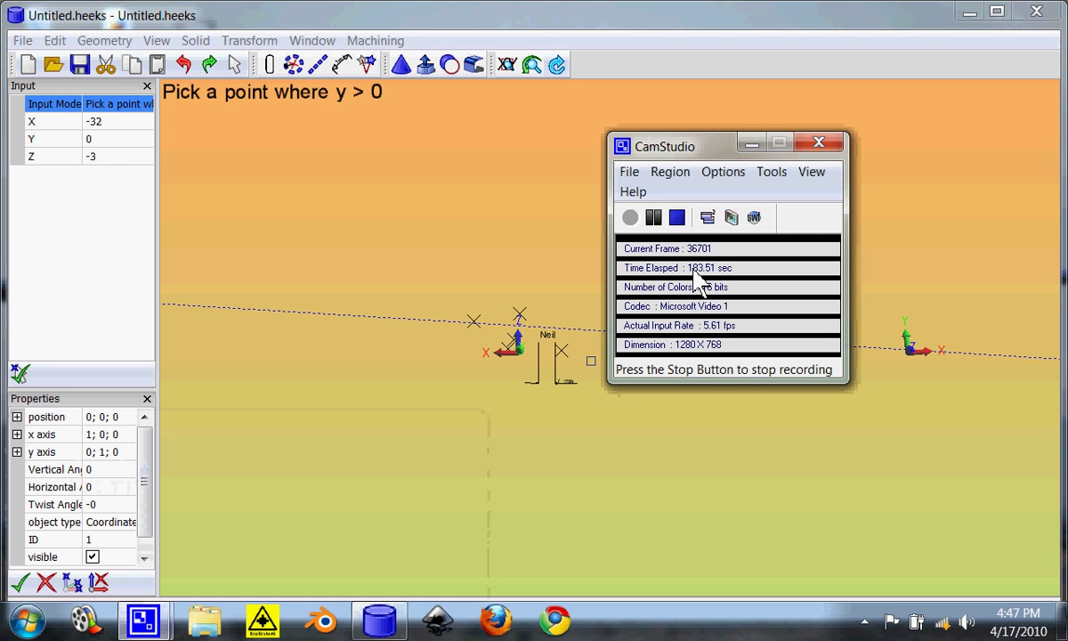